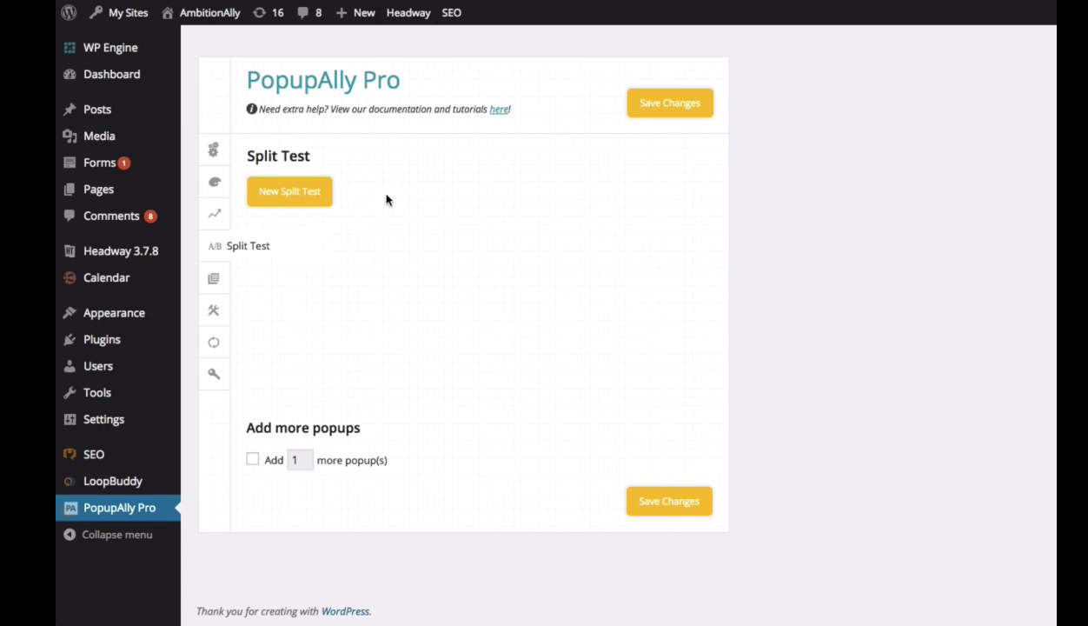
Step: Create a new split test with "Exit-intent popup: choice" as the control popup
left_click(296, 195)
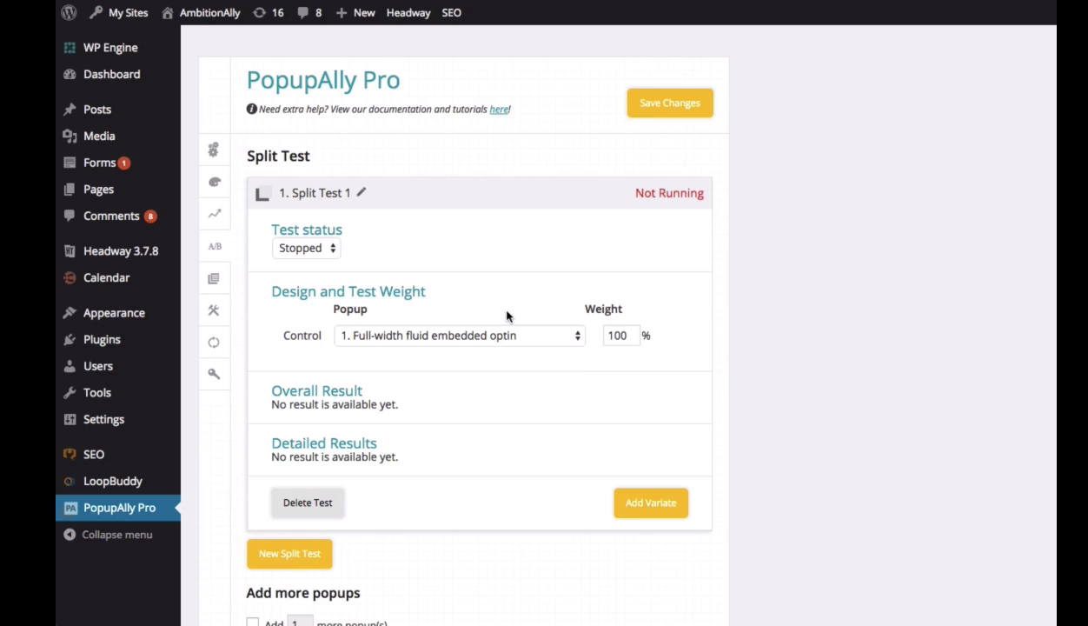
left_click(474, 335)
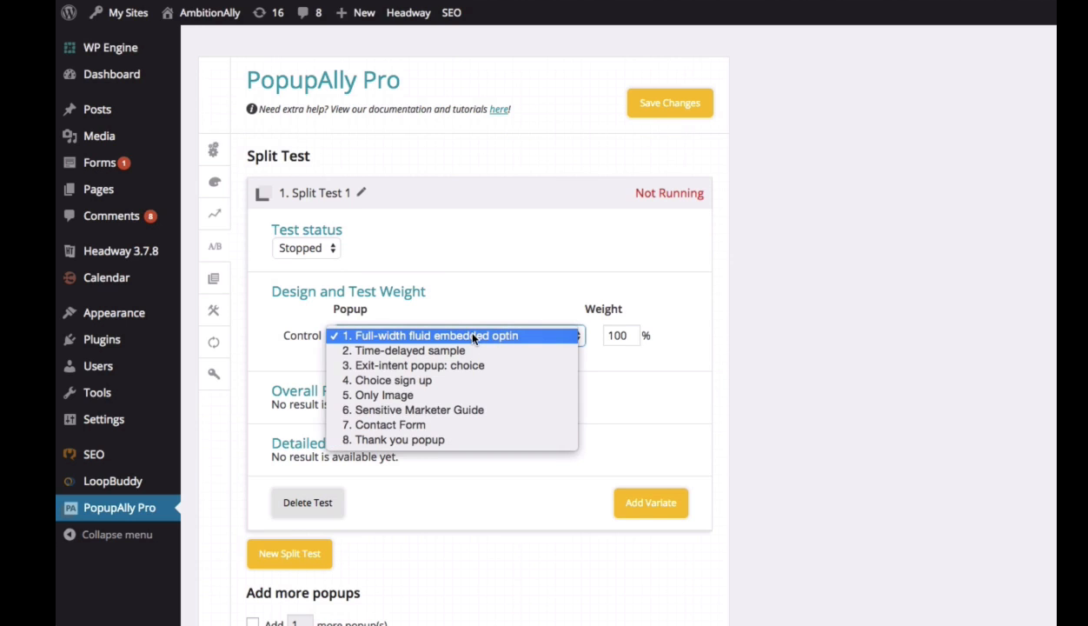
left_click(478, 365)
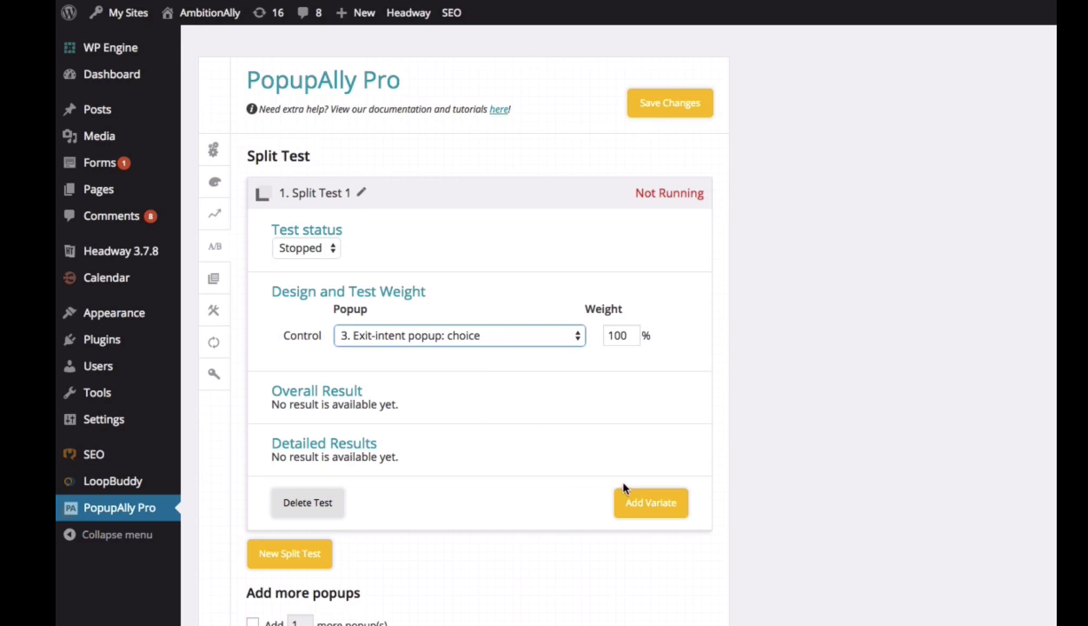
Step: Add a variate to the split test that uses the "Time-delayed sample" popup
left_click(651, 504)
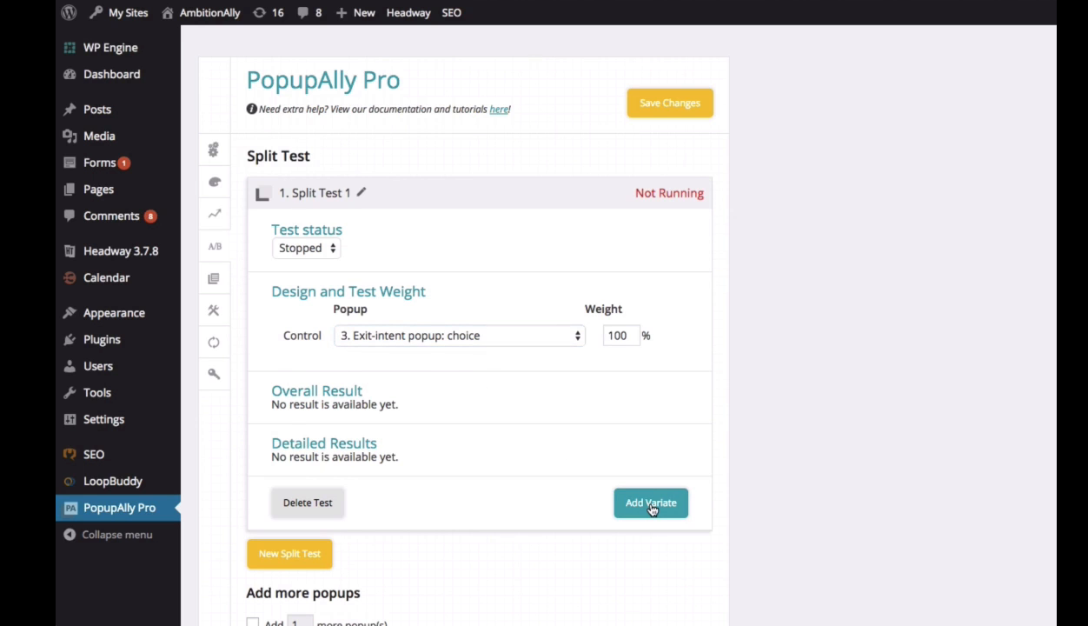
left_click(443, 368)
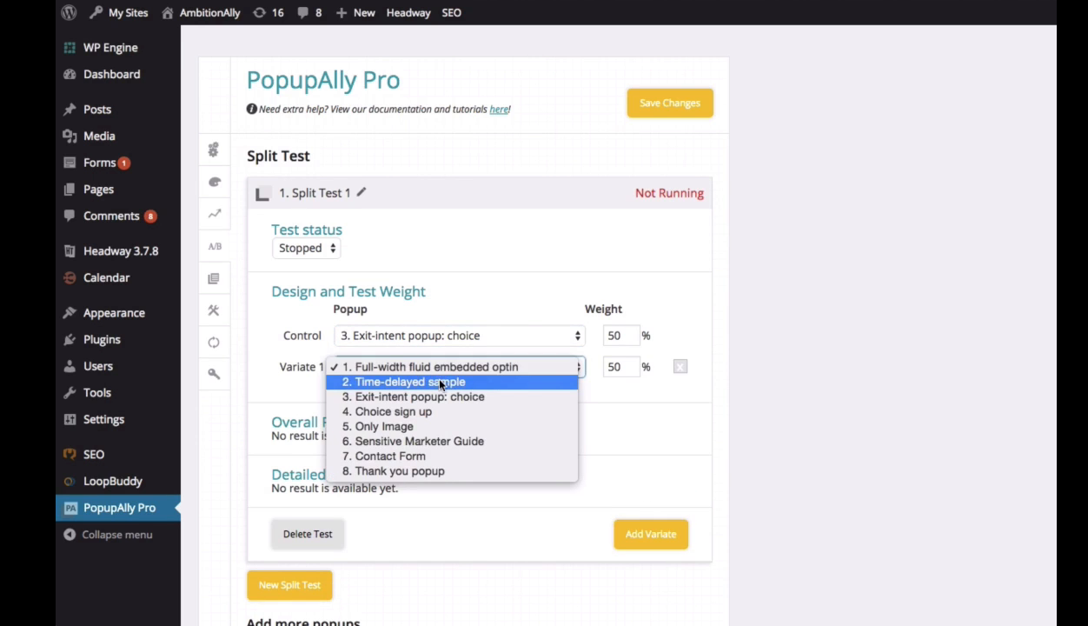
left_click(444, 382)
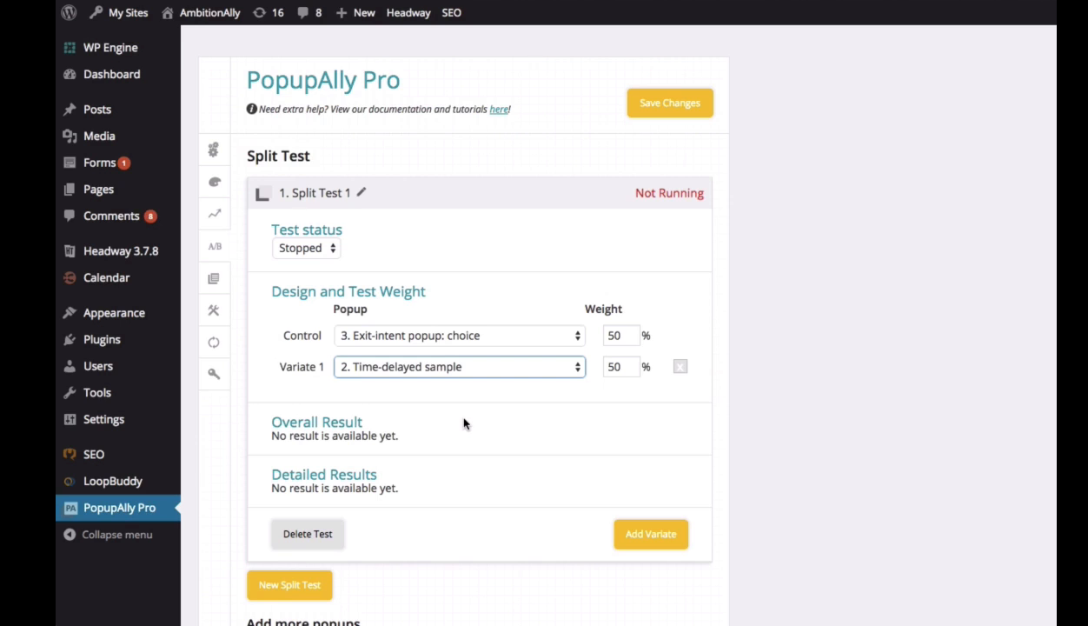
left_click(866, 265)
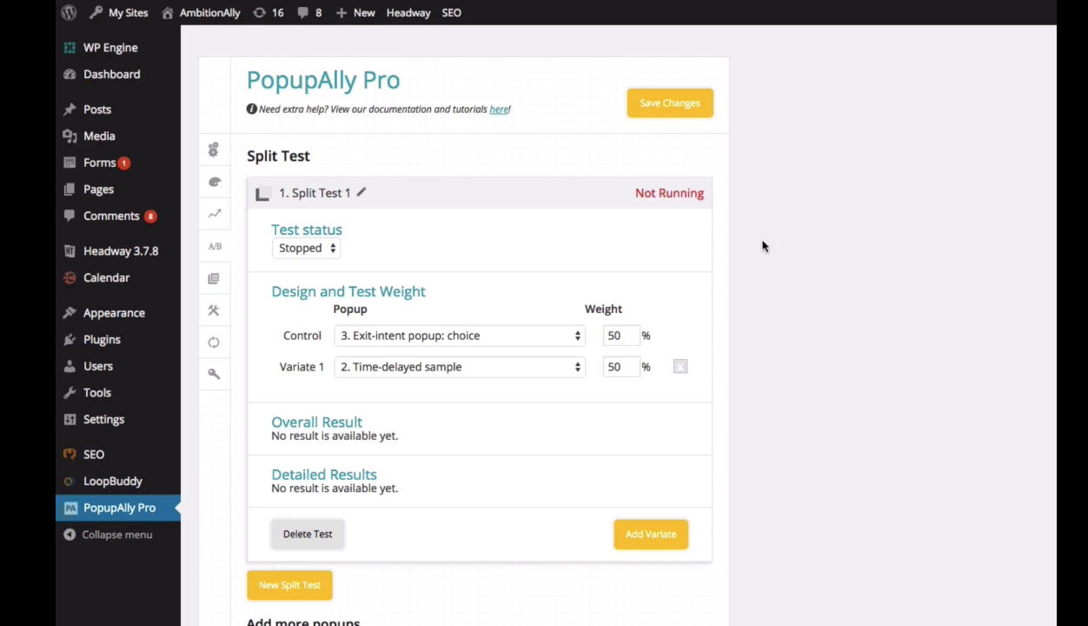
Step: Review the display settings of the "Exit-intent popup: choice" and "Time-delayed sample" popups
left_click(216, 150)
left_click(557, 274)
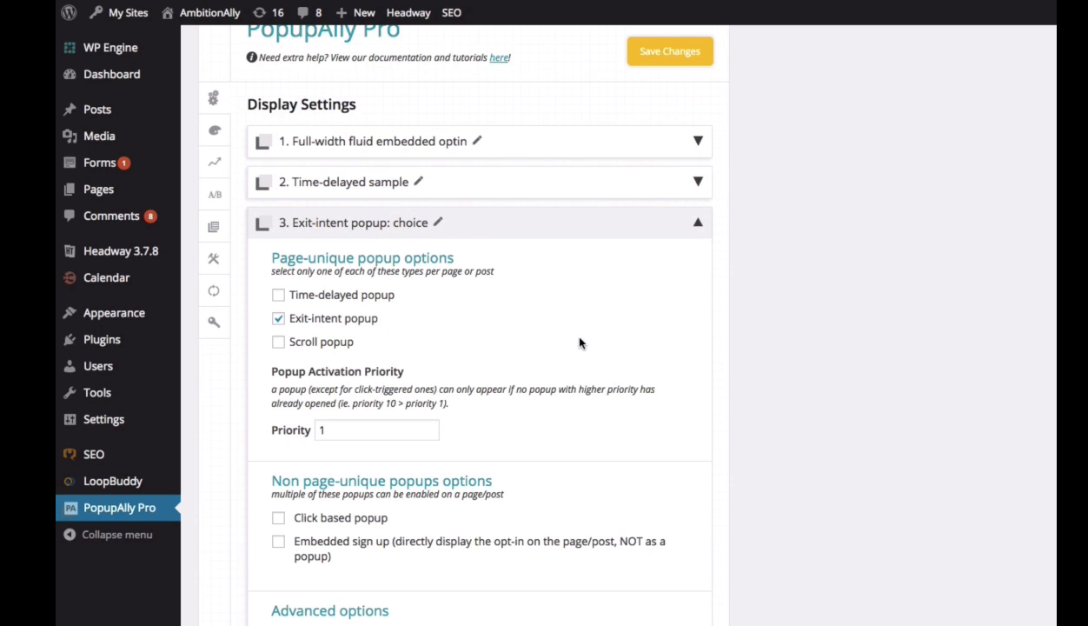
scroll(580, 342, "down", 5)
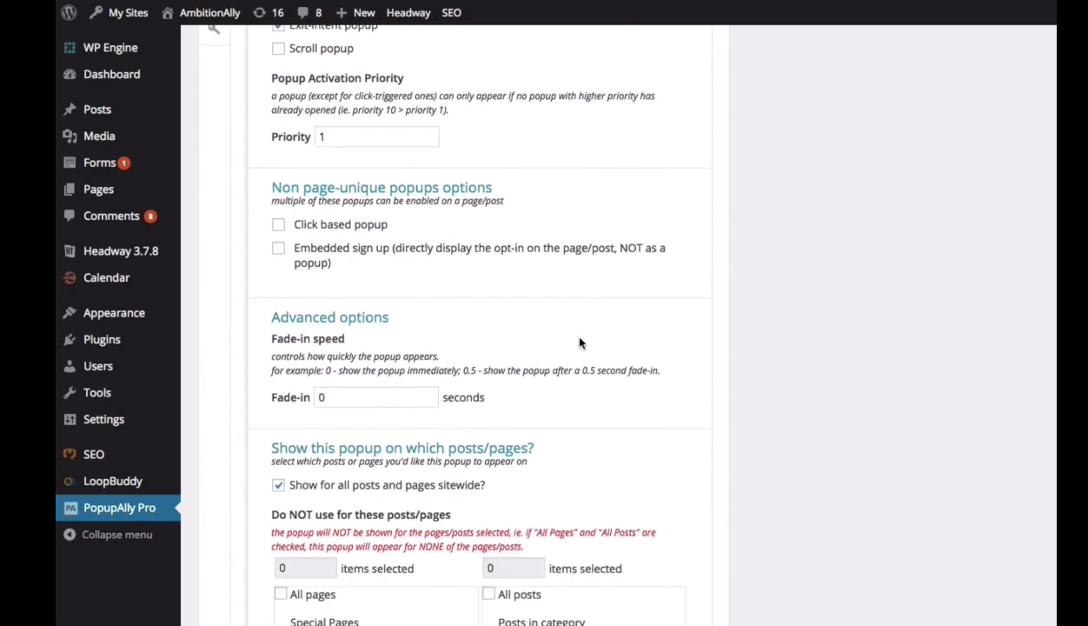
scroll(580, 342, "up", 5)
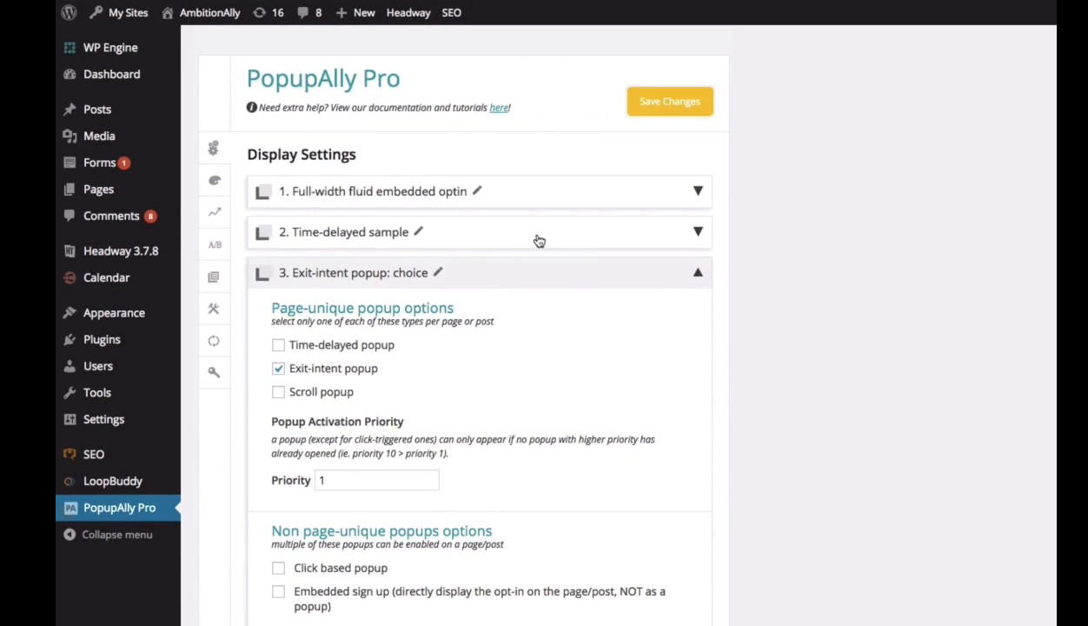
left_click(538, 240)
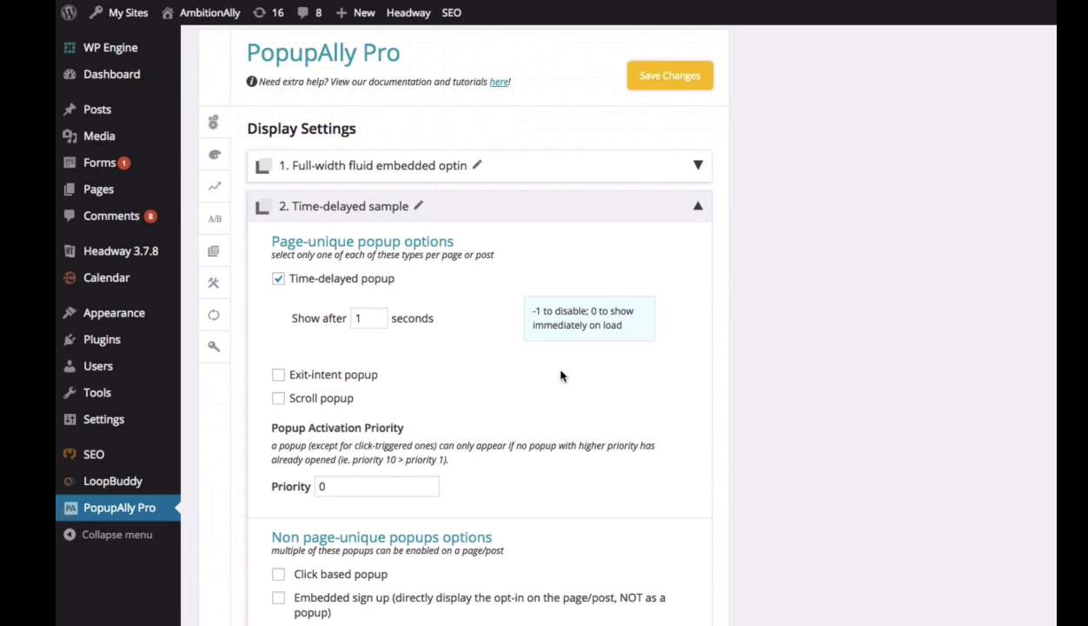
Step: Preview the styling of the "Exit-intent popup: choice" and "Time-delayed sample" popups, and reload the live blog post
left_click(215, 154)
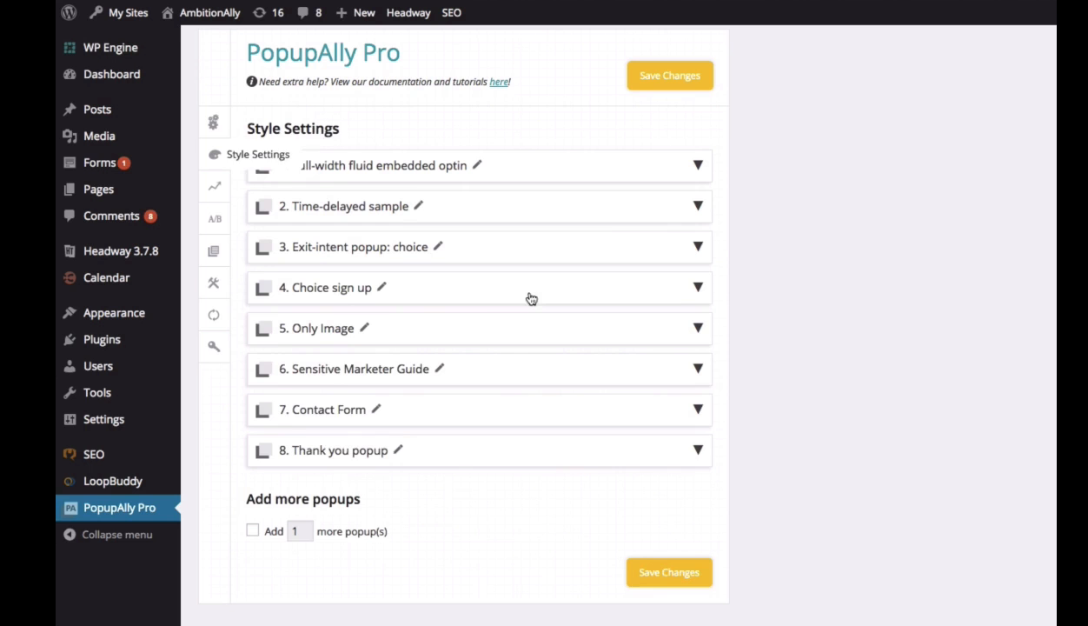
left_click(584, 251)
scroll(813, 357, "down", 8)
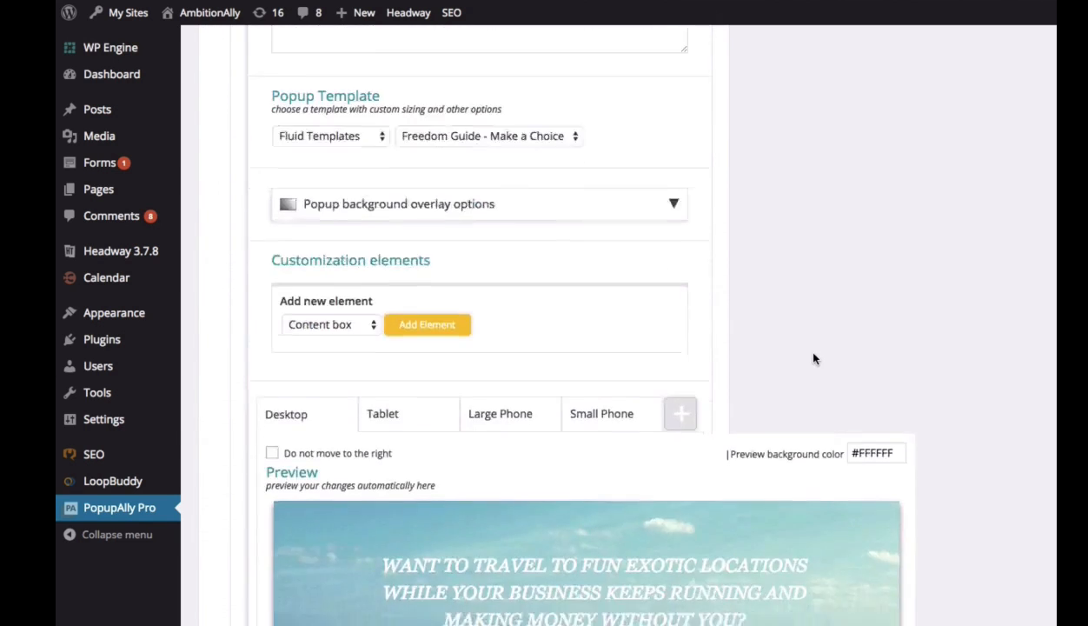
scroll(813, 357, "down", 1)
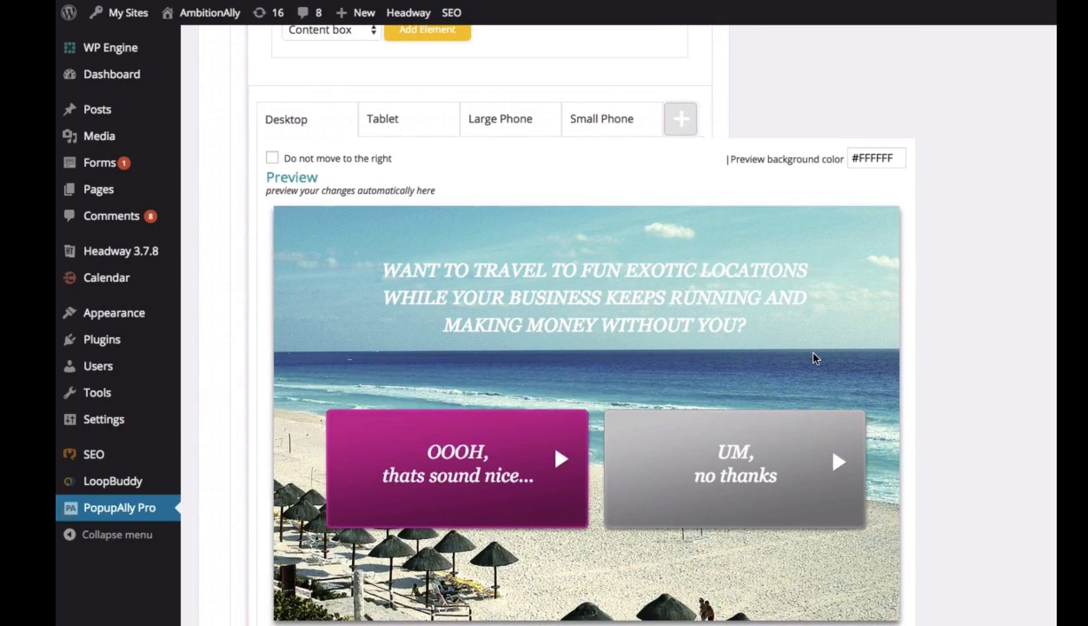
scroll(813, 358, "up", 15)
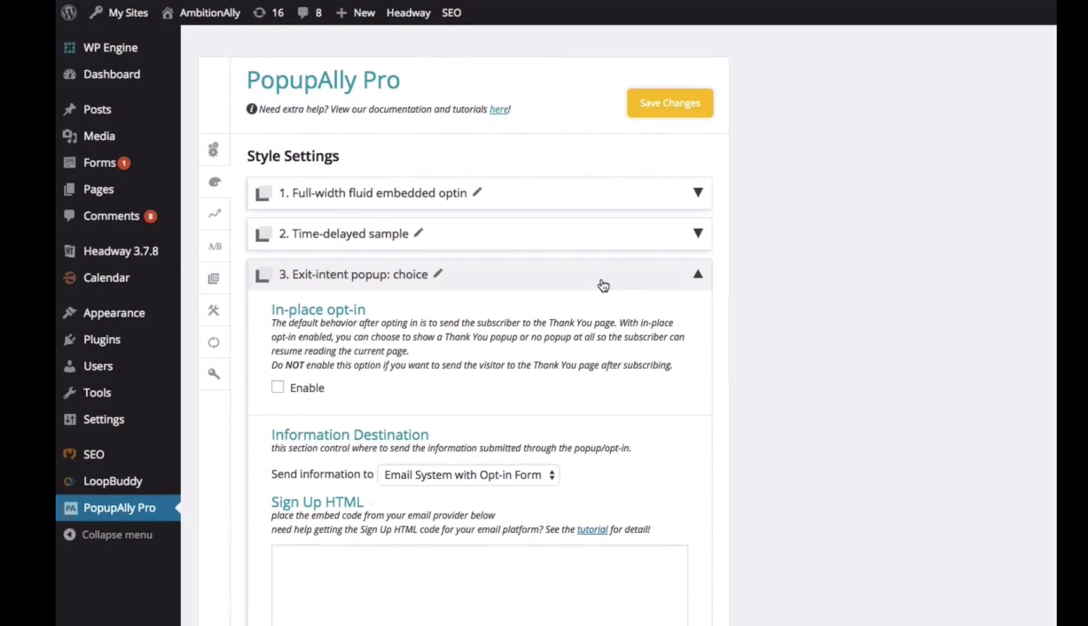
left_click(563, 238)
scroll(847, 336, "down", 3)
scroll(896, 348, "down", 7)
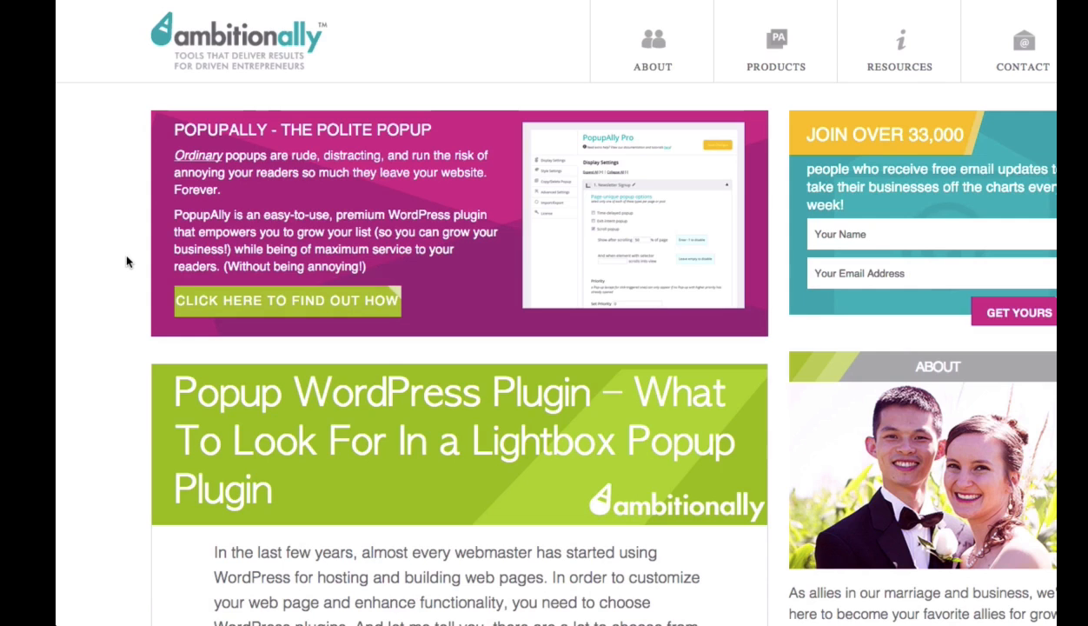
key("super+r")
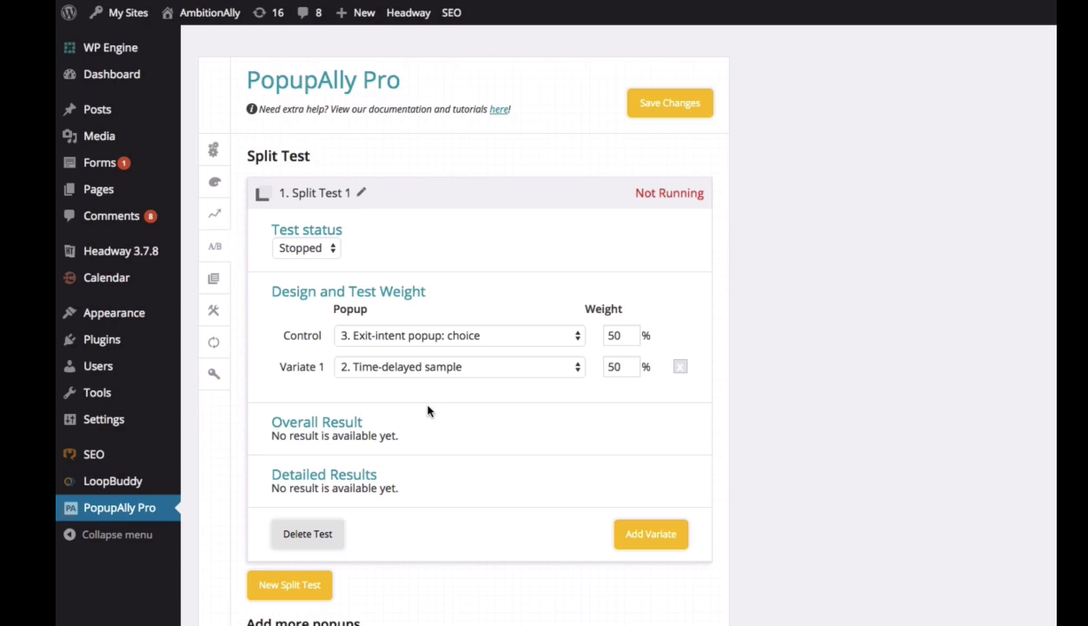
Step: Compare the trigger type, priority and page targeting of the two tested popups in their display settings
left_click(214, 213)
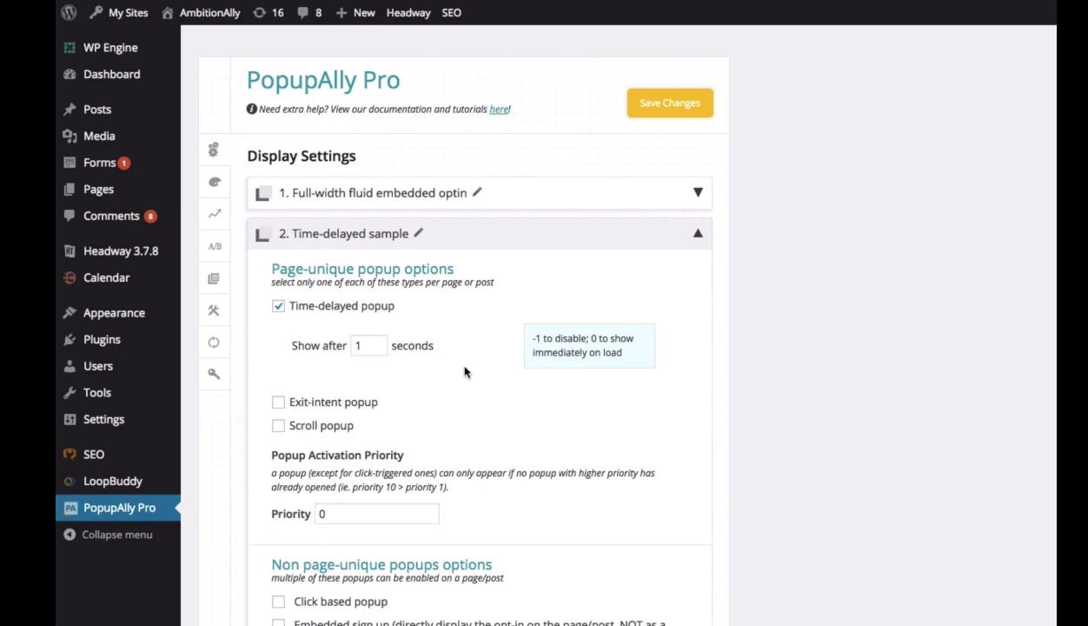
left_click(522, 242)
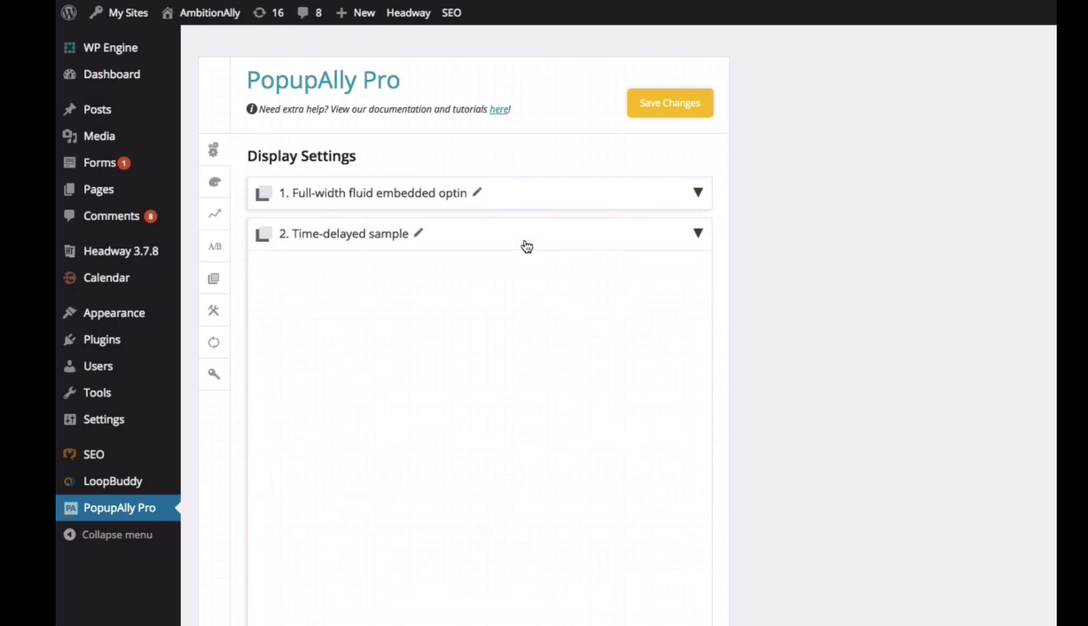
left_click(487, 278)
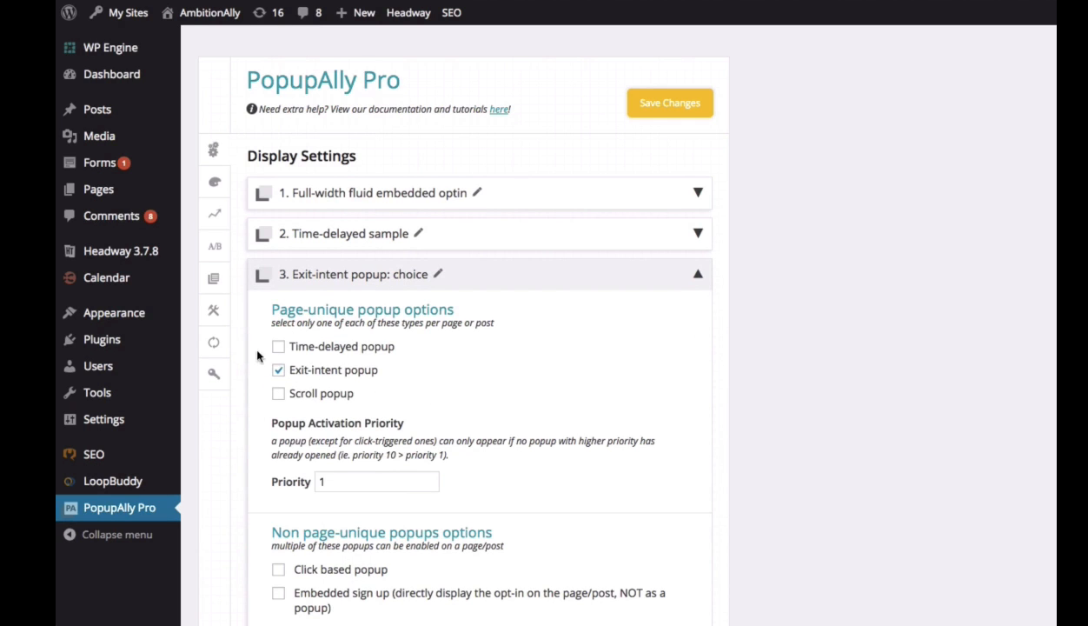
scroll(542, 395, "down", 5)
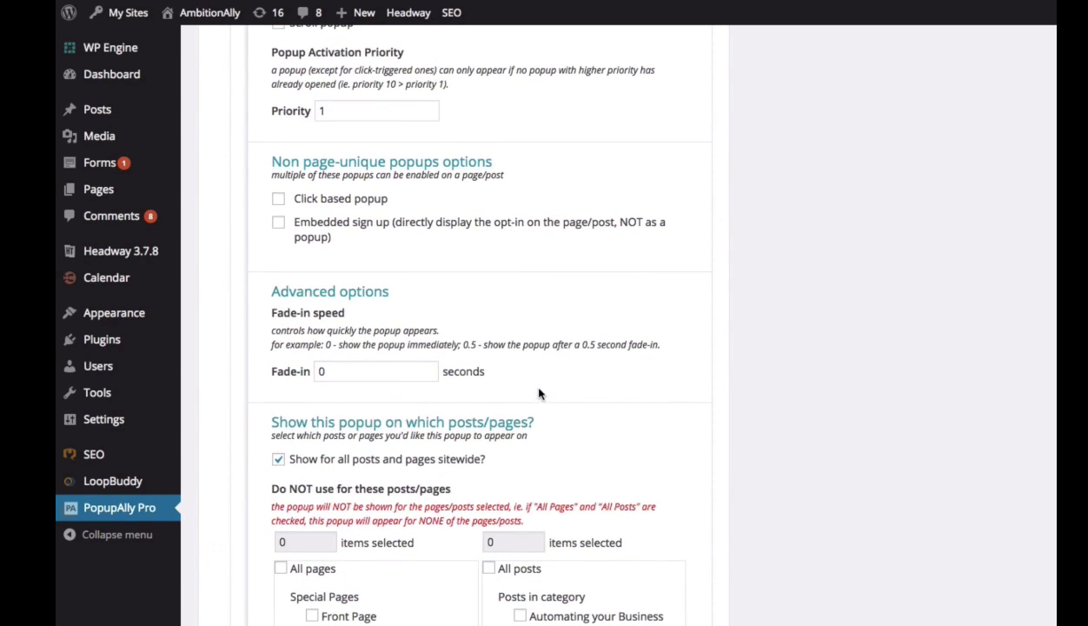
scroll(538, 393, "up", 4)
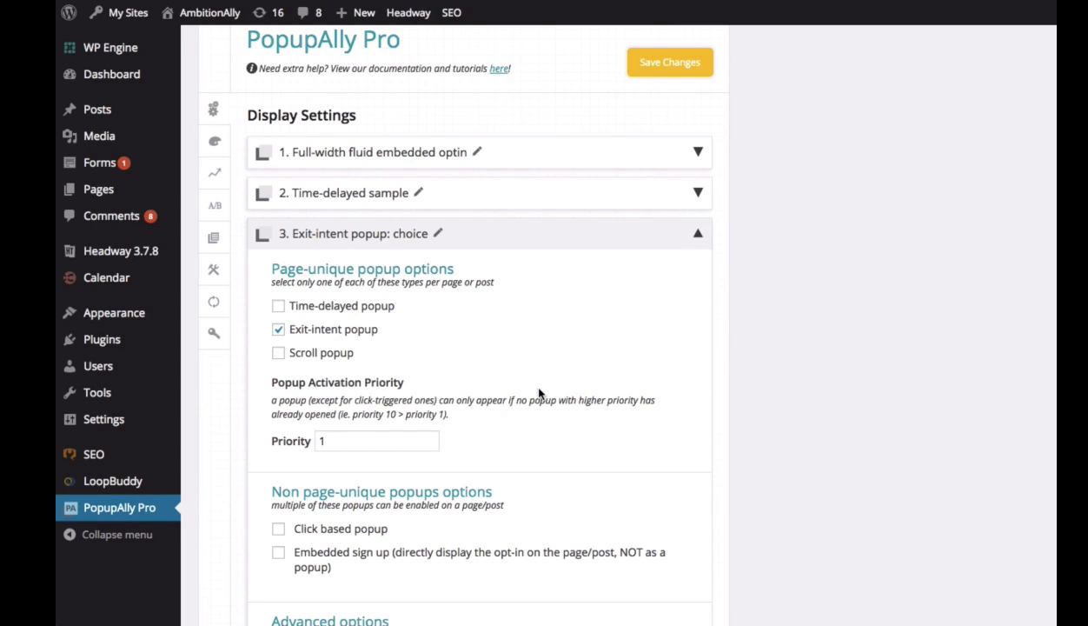
left_click(556, 187)
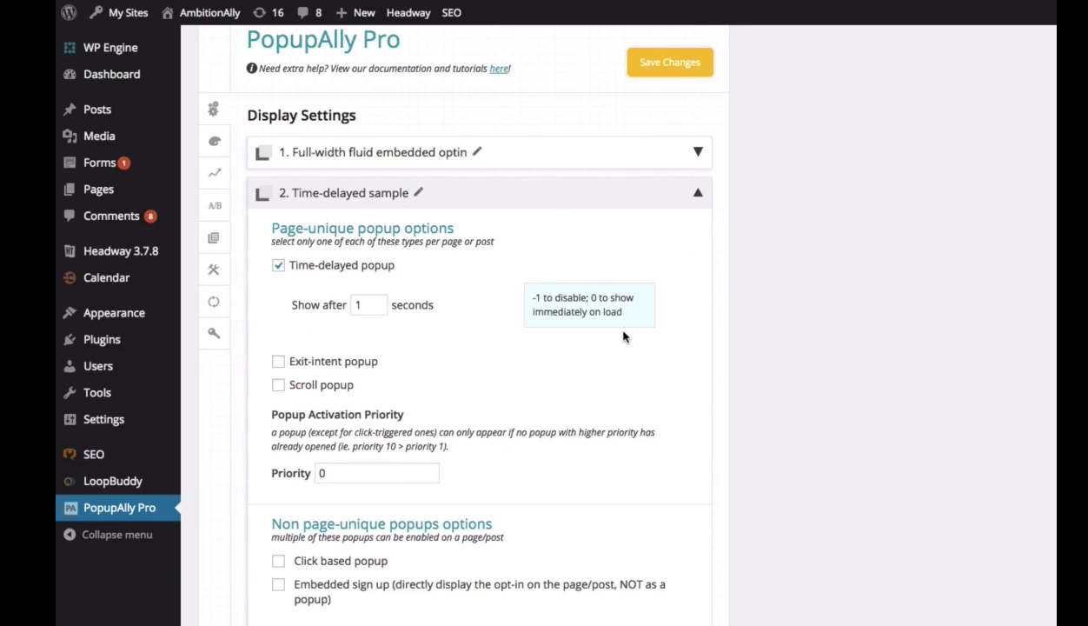
scroll(623, 338, "down", 2)
scroll(623, 337, "down", 3)
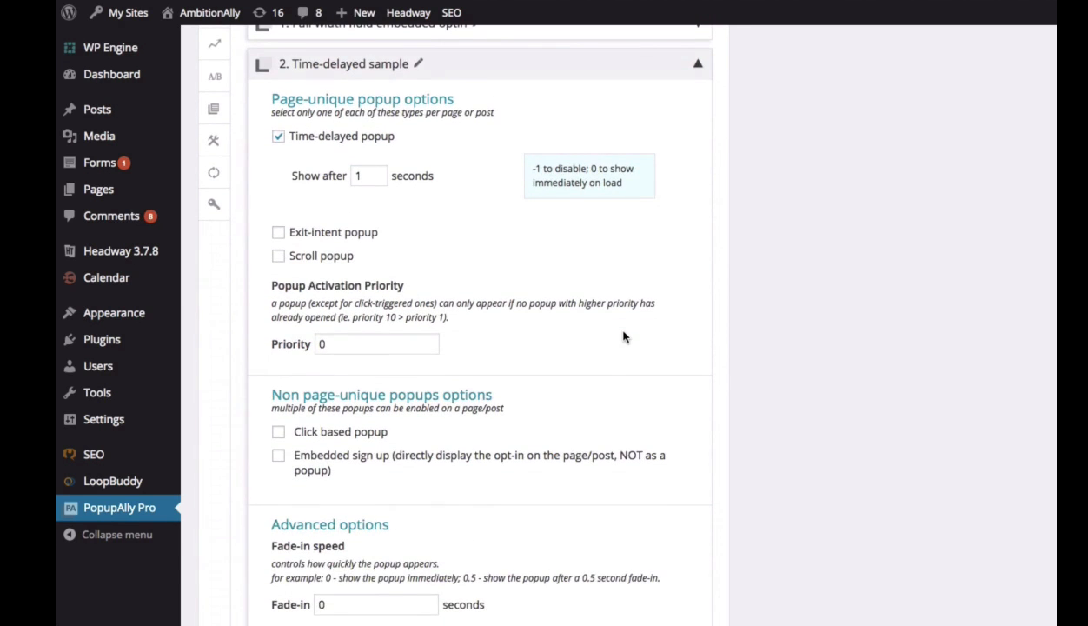
left_click(344, 136)
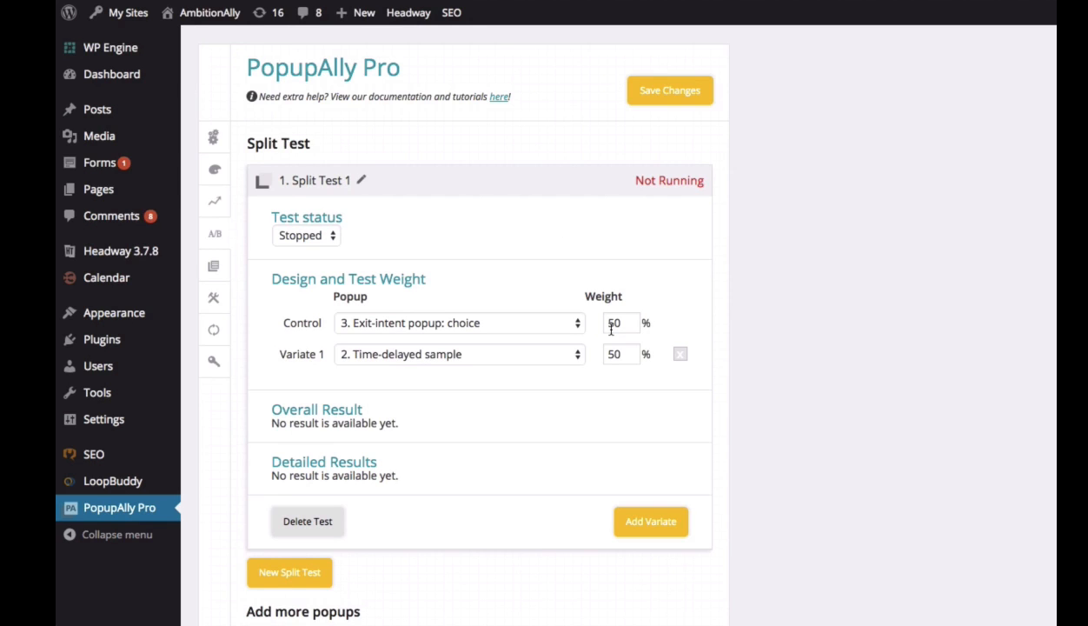
Step: Set the split test's status to Running and save it under the name "Choice vs sign-up"
left_click(304, 235)
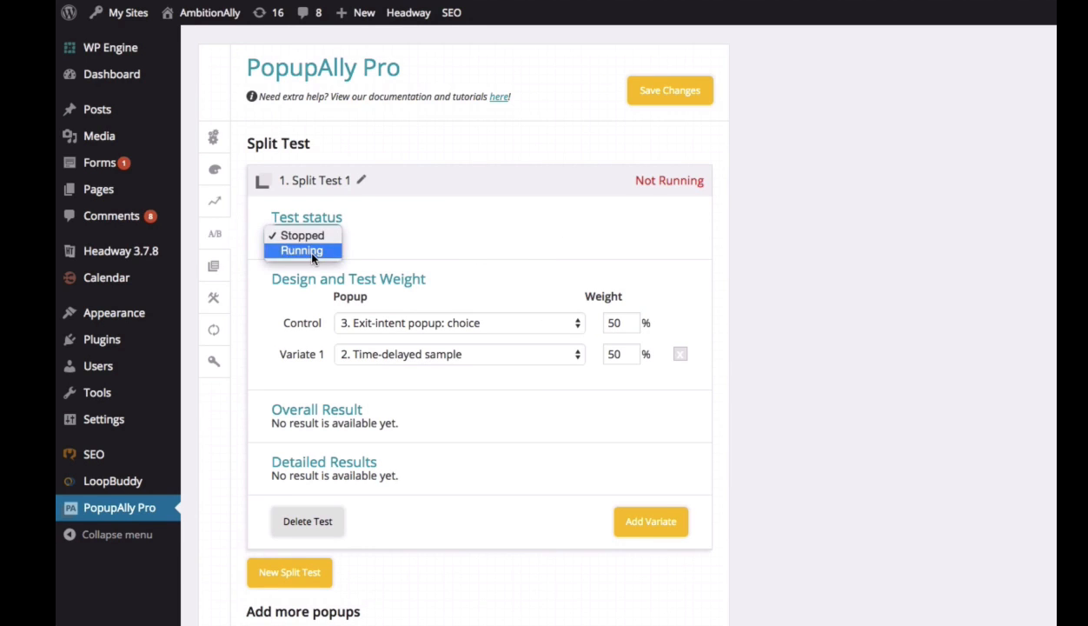
left_click(304, 250)
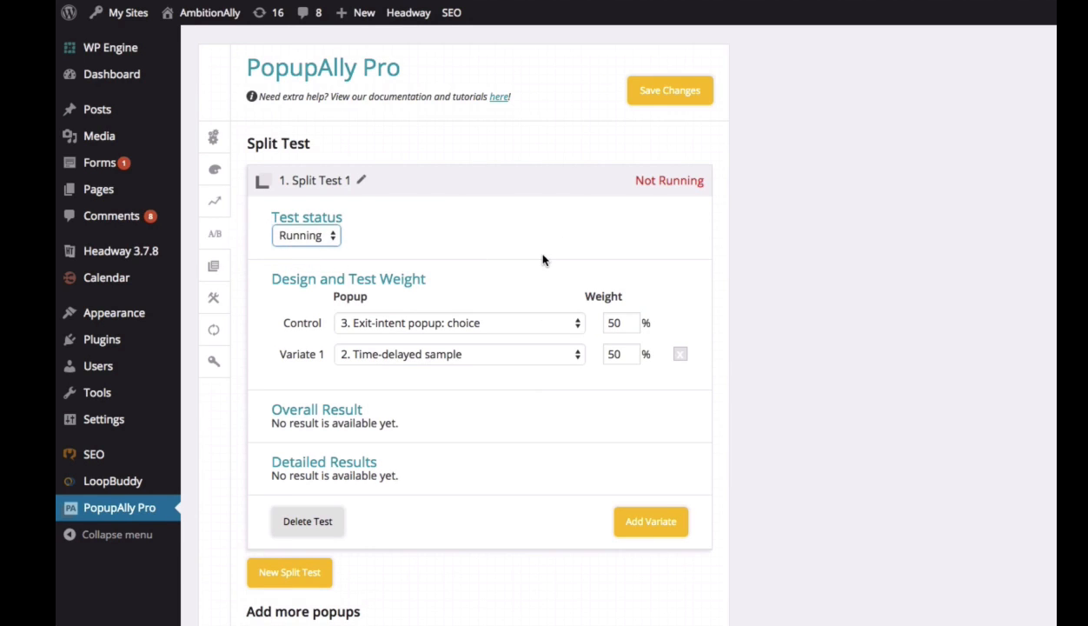
left_click(360, 180)
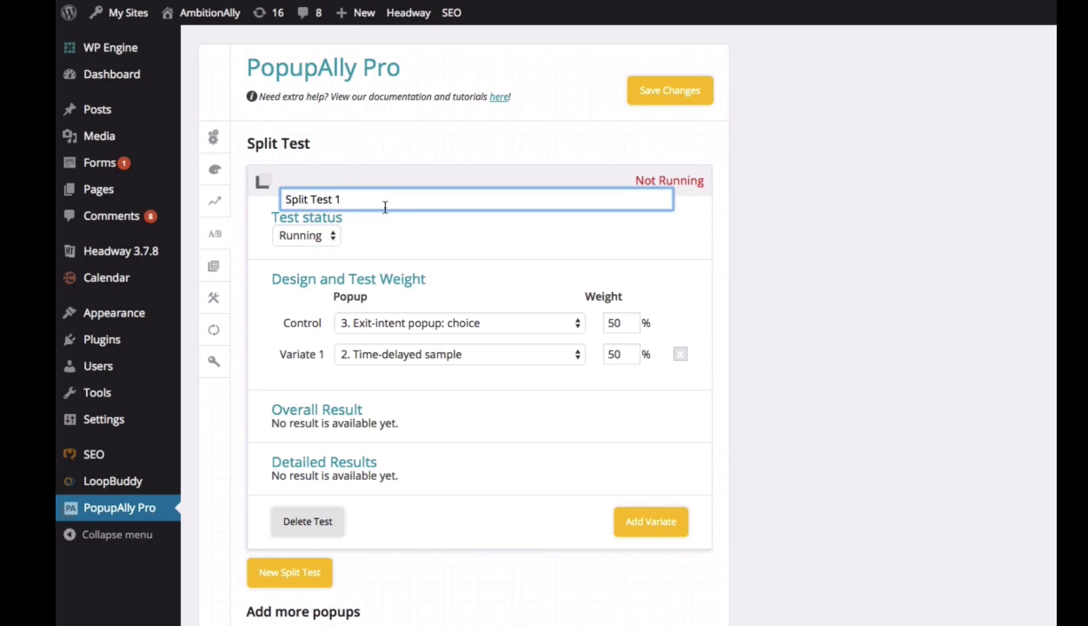
key("shift+Left")
triple_click(388, 205)
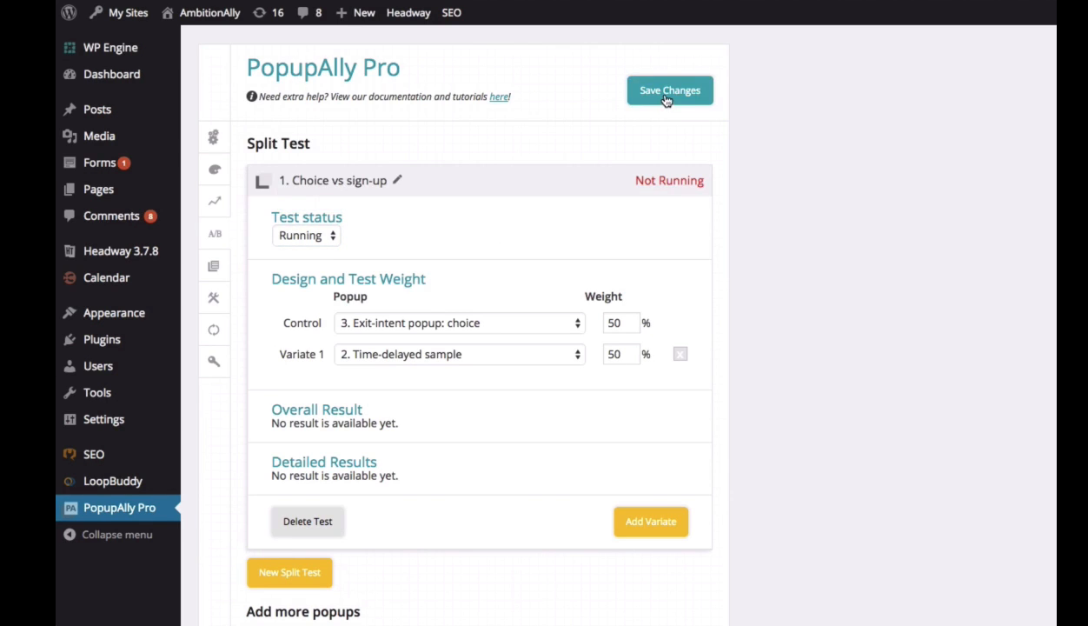
left_click(666, 101)
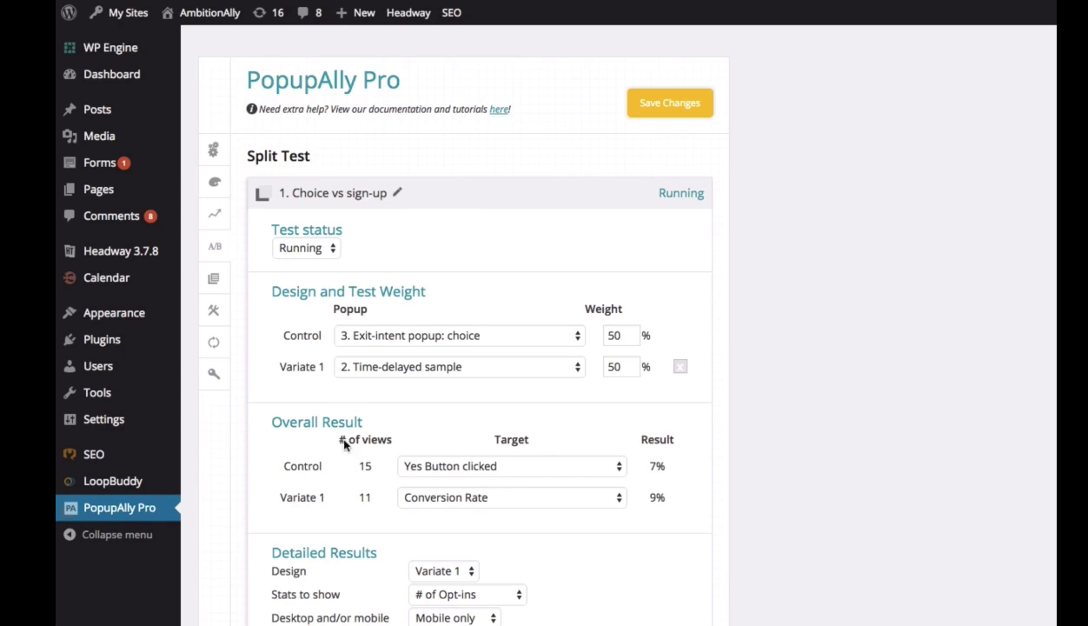
Step: Check the target options available for the control and Variate 1 in the overall result
left_click(500, 475)
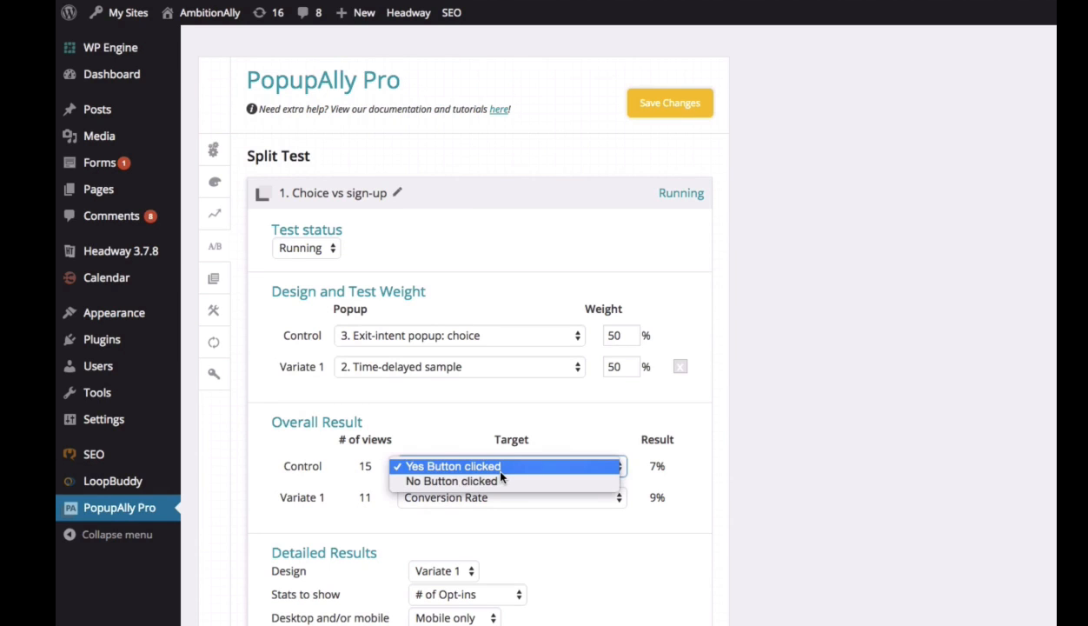
left_click(500, 475)
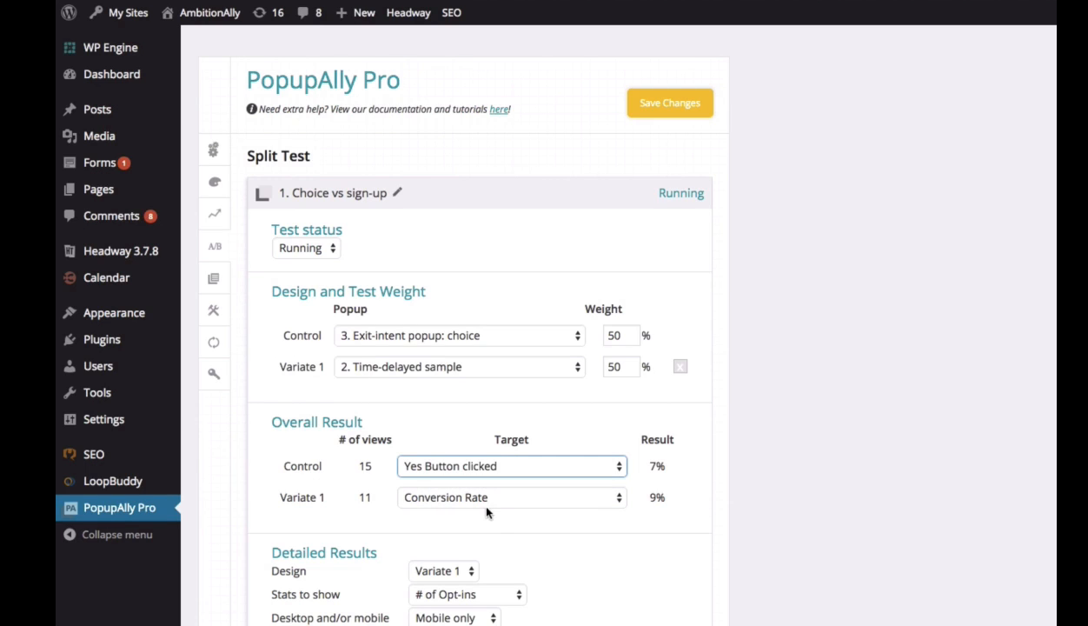
left_click(492, 506)
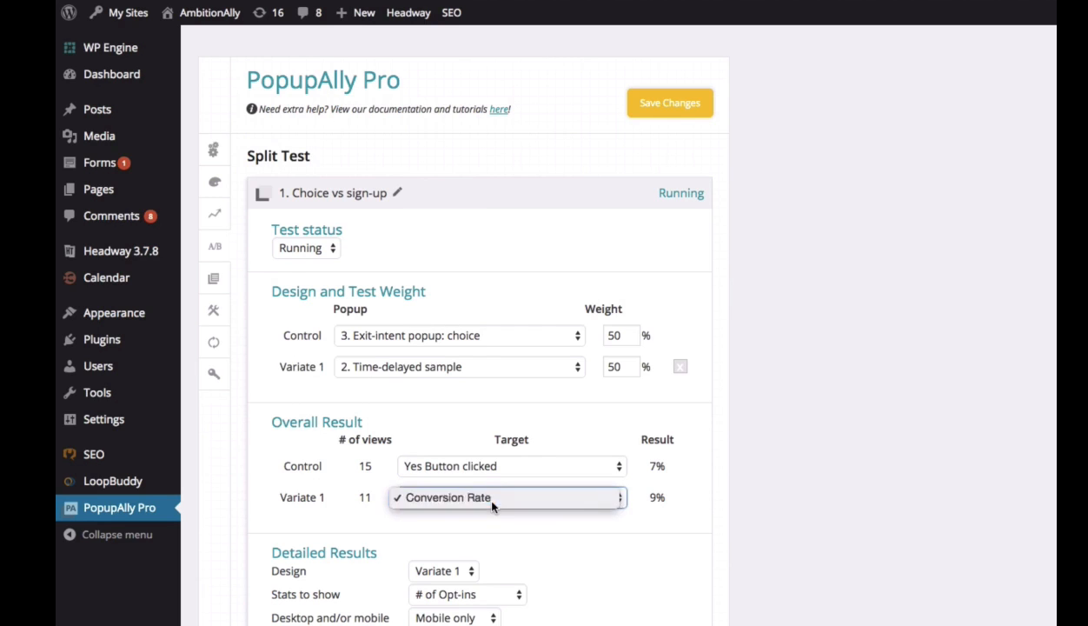
left_click(492, 504)
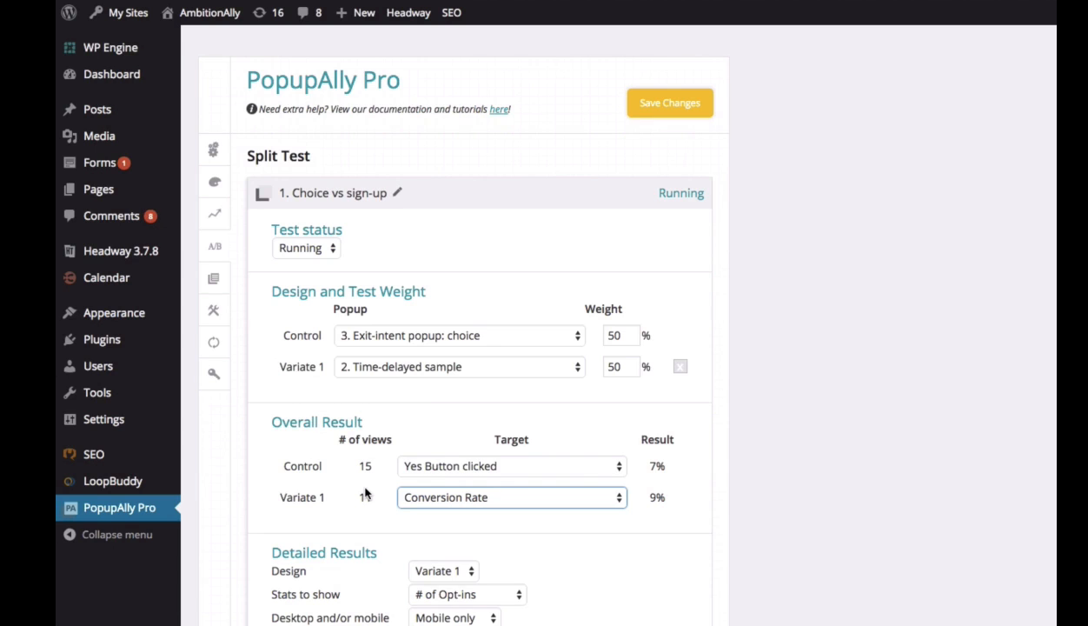
Step: Examine the detailed results by design and statistic, finishing with Variate 1's Conversion Rate for All visits
scroll(366, 492, "down", 2)
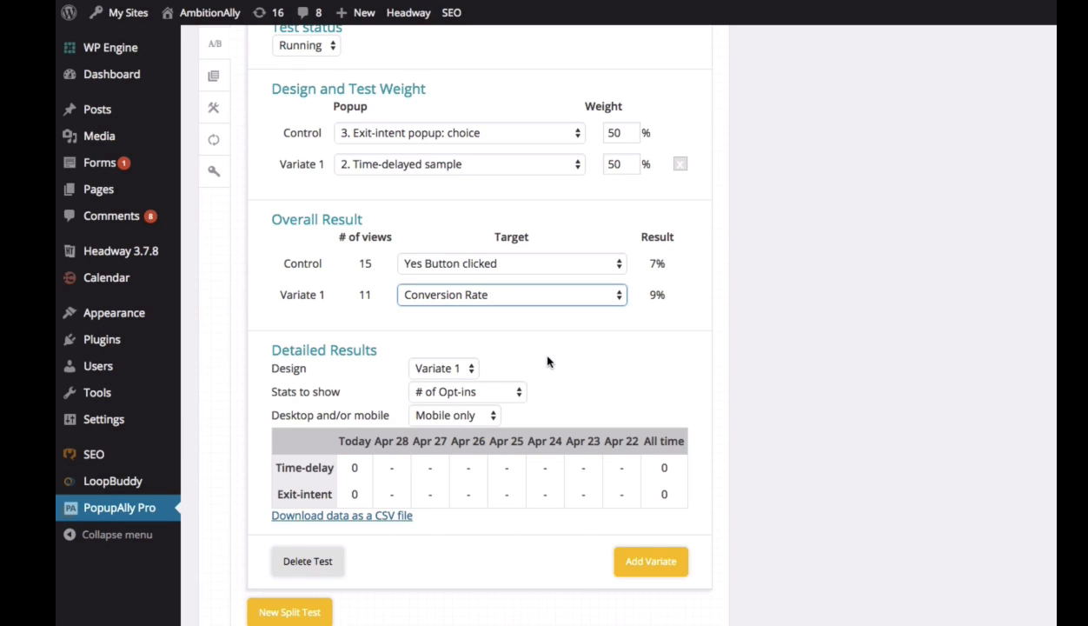
left_click(435, 364)
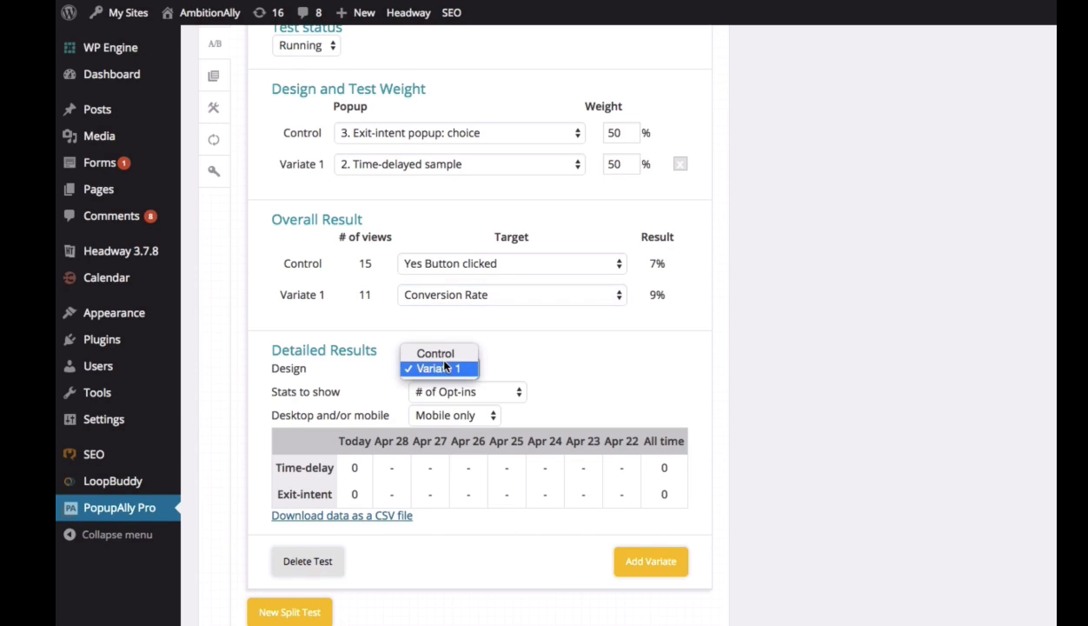
left_click(444, 353)
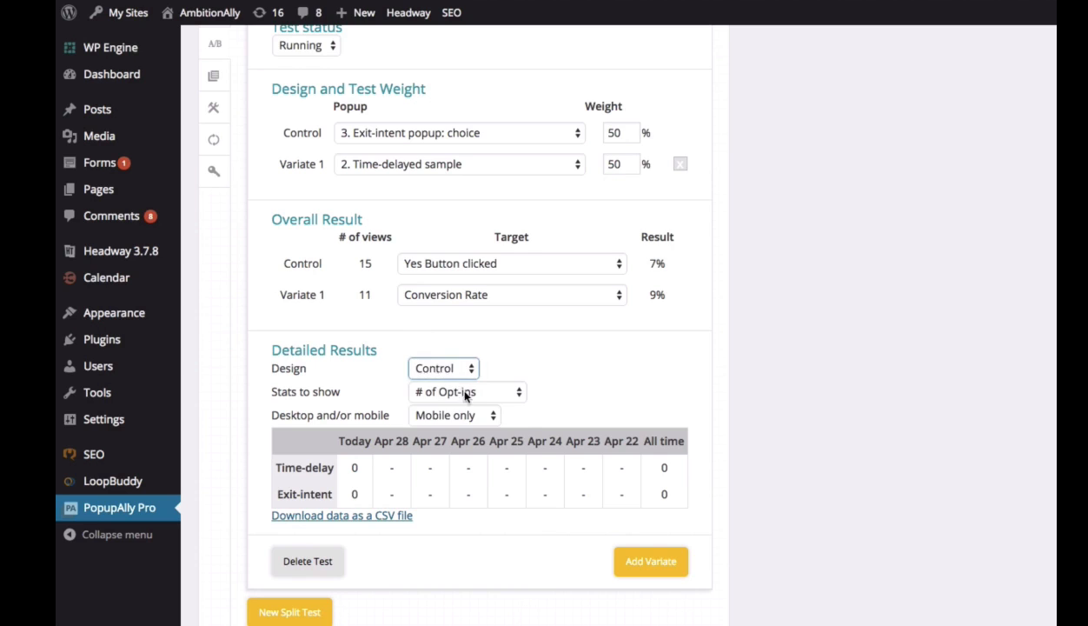
left_click(466, 393)
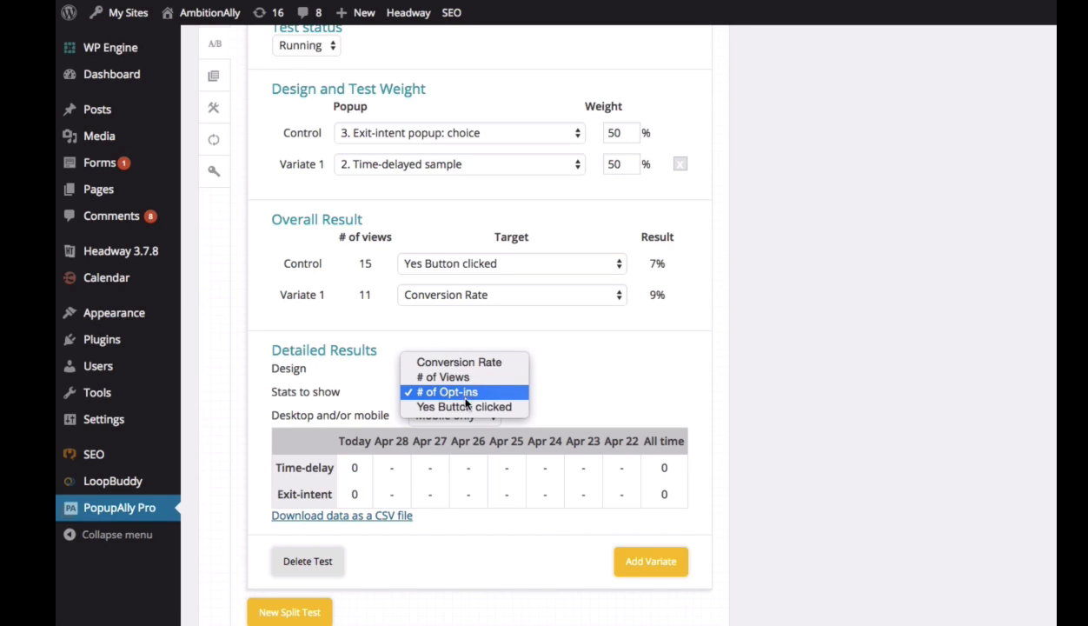
left_click(465, 407)
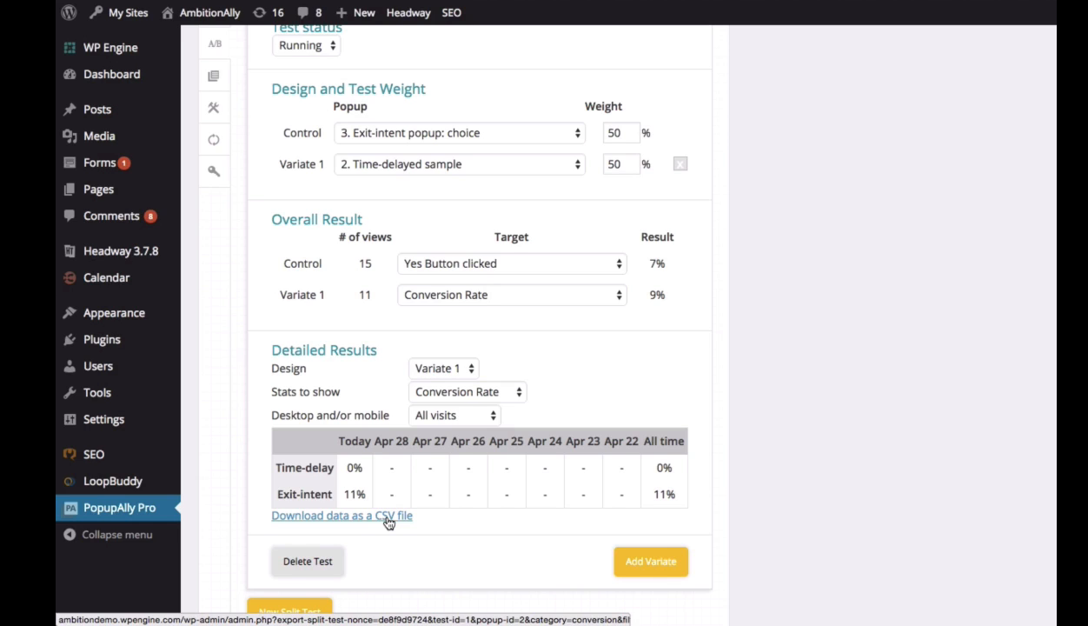
scroll(562, 441, "down", 1)
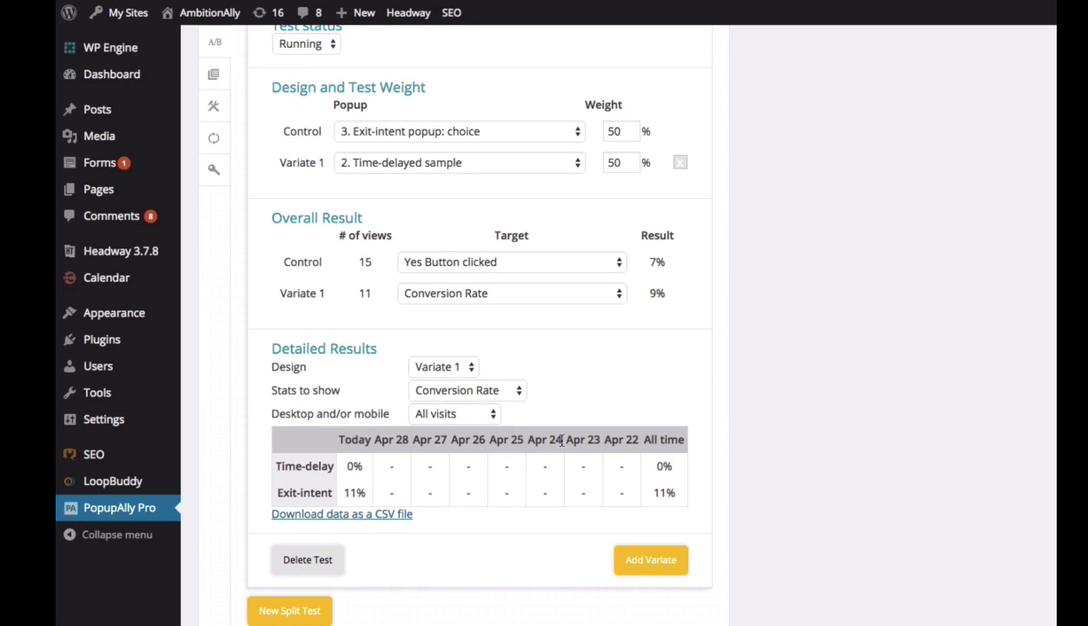